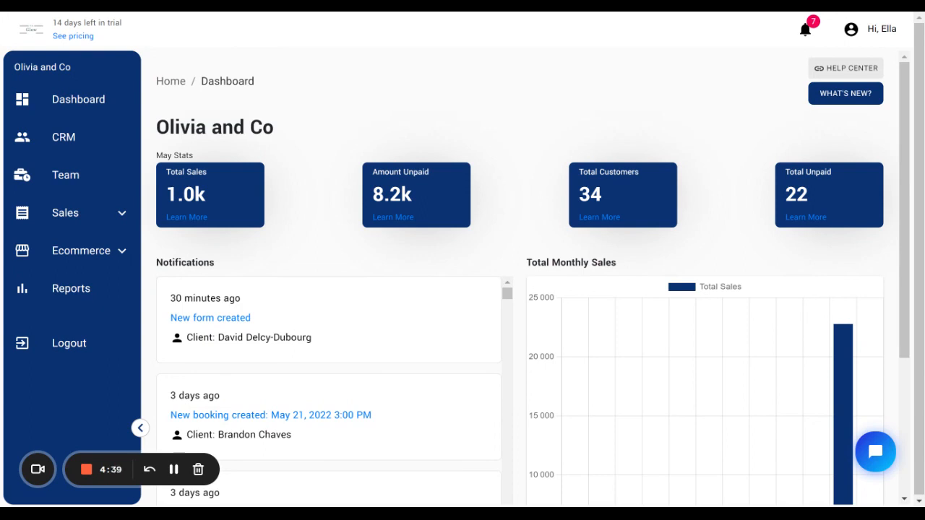
# - Start a new web page of type Form titled "1 on 1 meeting" under Ecommerce web pages
pyautogui.click(81, 253)
pyautogui.click(83, 291)
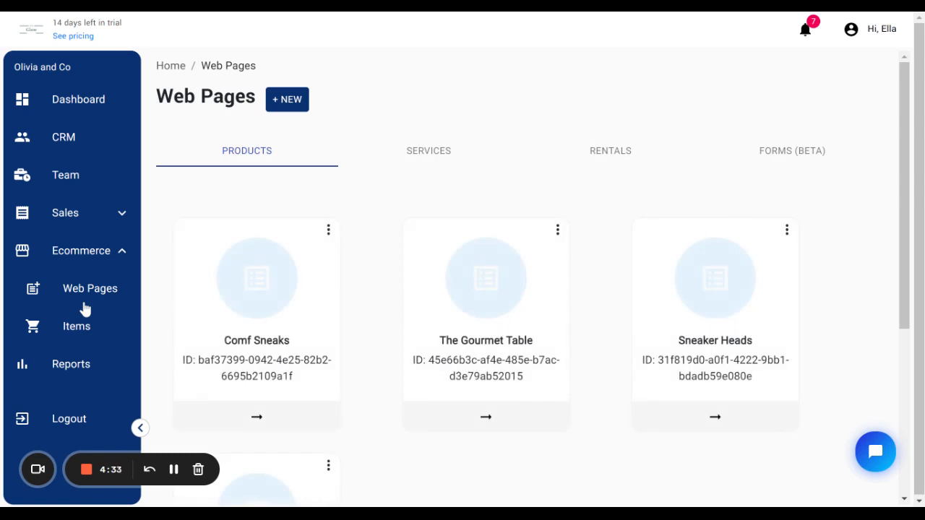
pyautogui.click(281, 100)
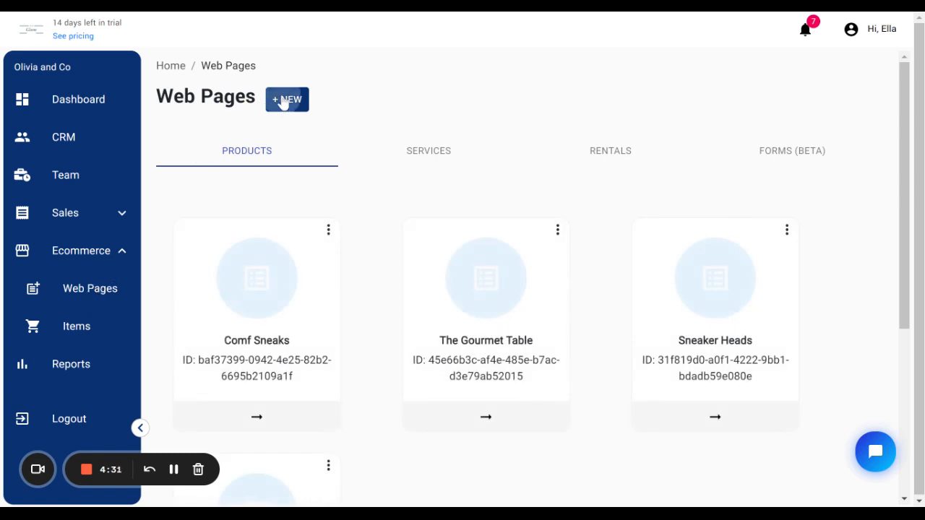
pyautogui.click(571, 207)
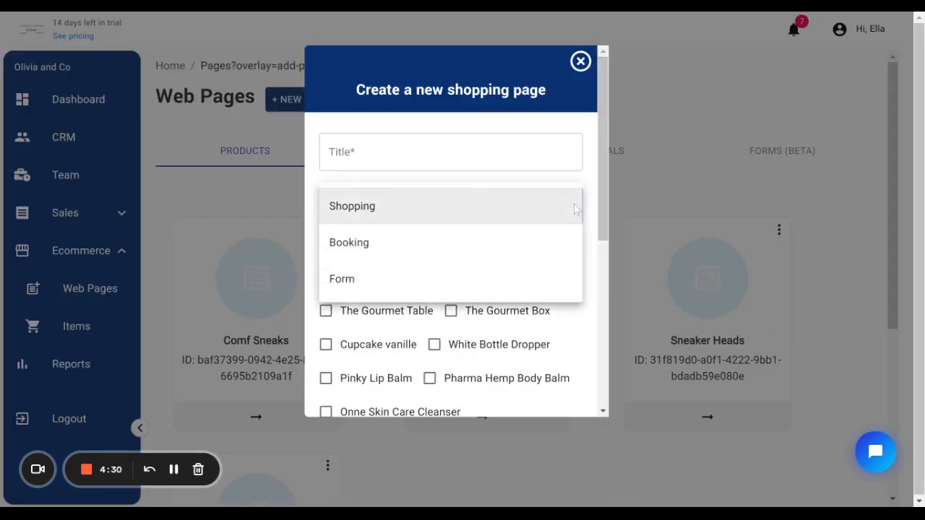
pyautogui.click(342, 280)
pyautogui.click(376, 152)
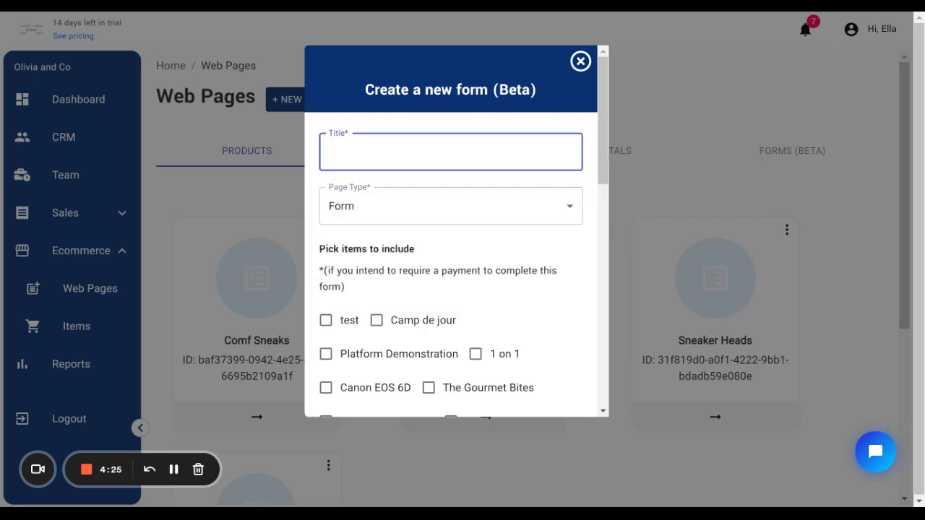
pyautogui.write('1 on 1 meeting')
# - Include the "1 on 1" item in the form and save the new page
pyautogui.scroll(-1, 452, 221)
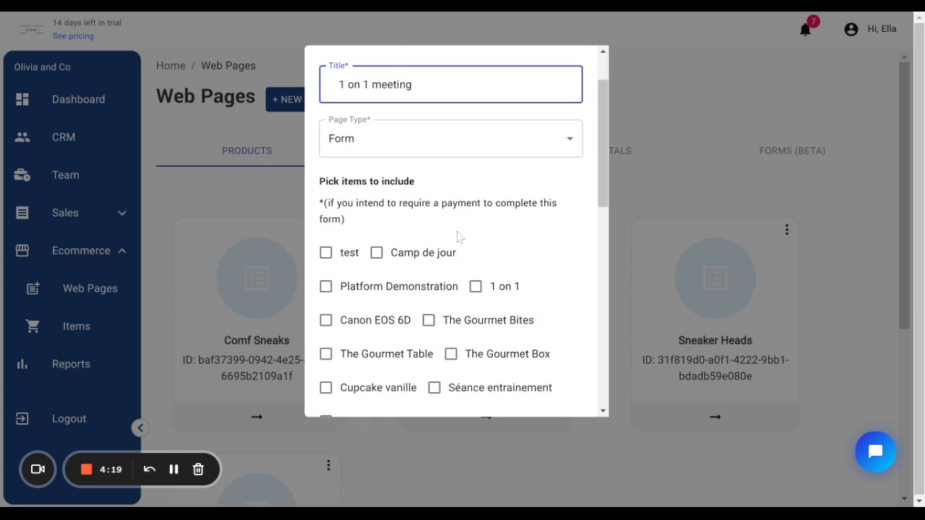
pyautogui.click(475, 287)
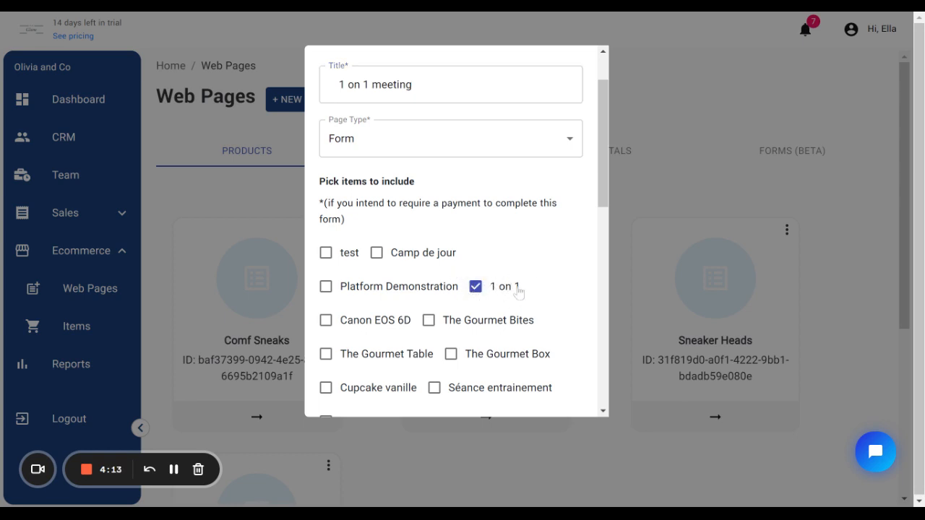
pyautogui.moveTo(604, 153); pyautogui.dragTo(610, 225)
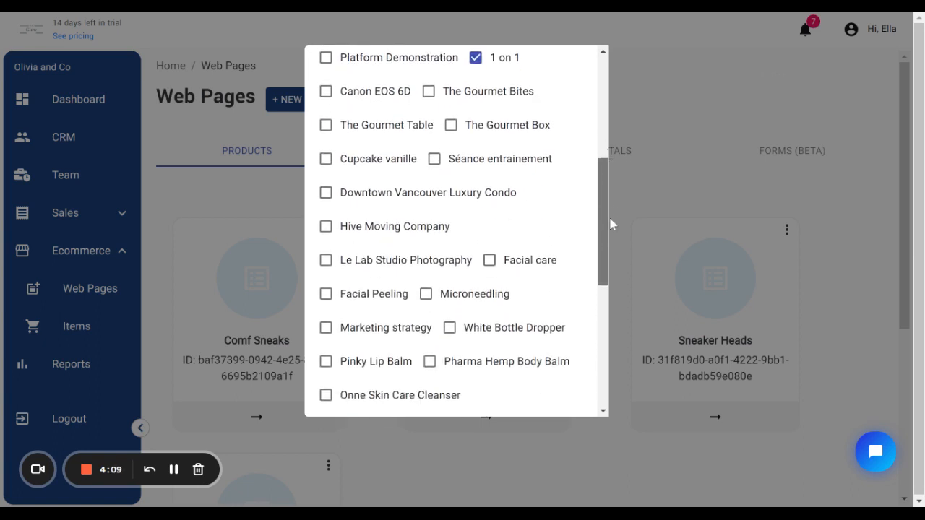
pyautogui.moveTo(611, 225); pyautogui.dragTo(604, 346)
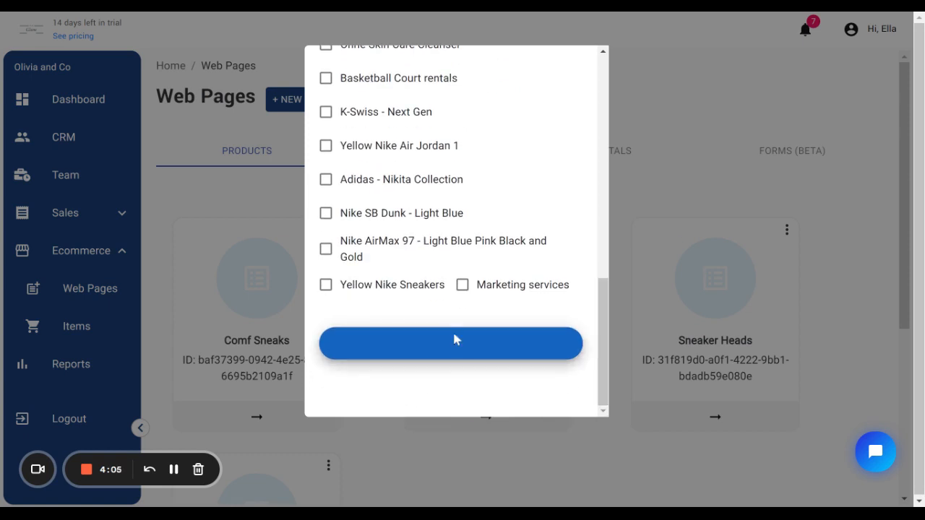
pyautogui.click(455, 343)
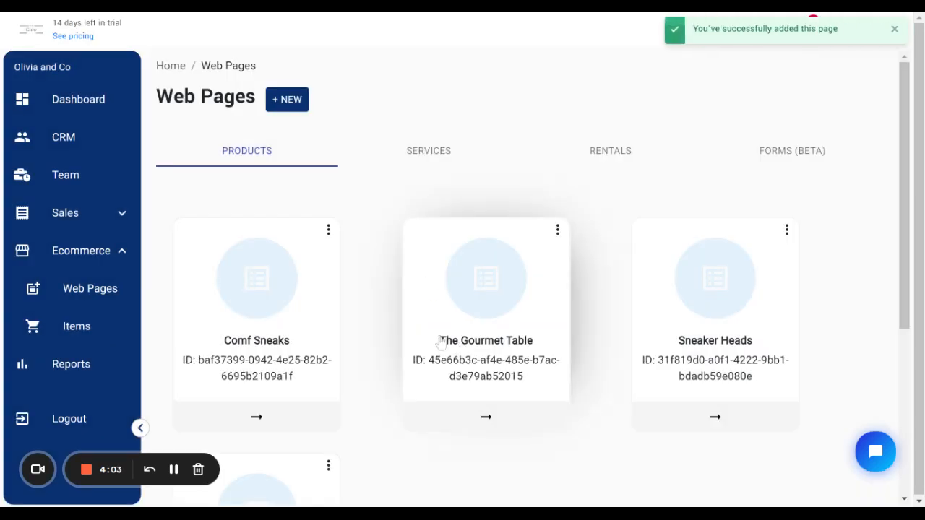
# - Open the "1 on 1 meeting" page from the forms list and review its preview
pyautogui.click(790, 153)
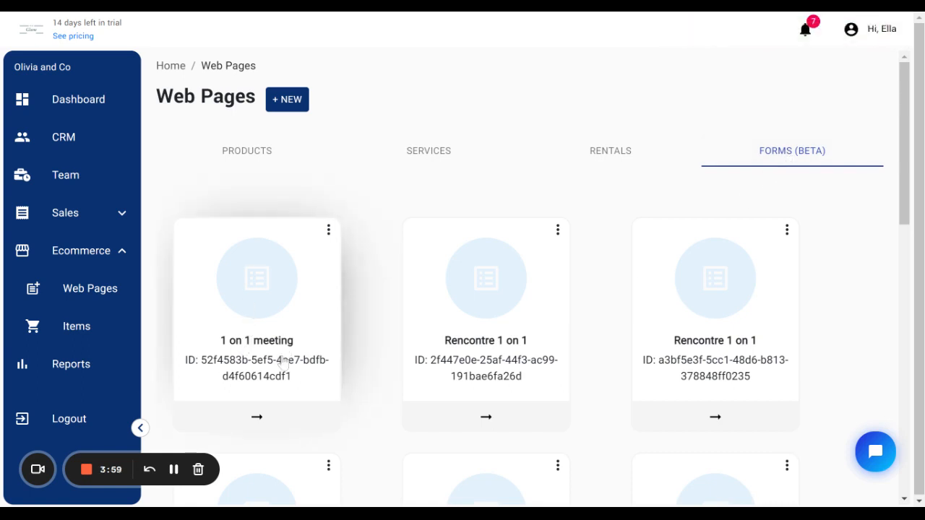
pyautogui.click(240, 421)
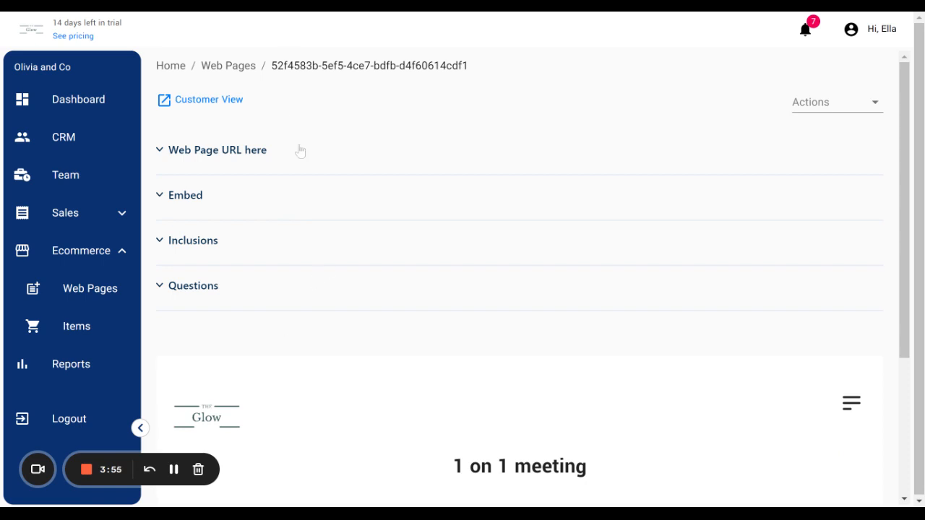
pyautogui.scroll(-3, 513, 333)
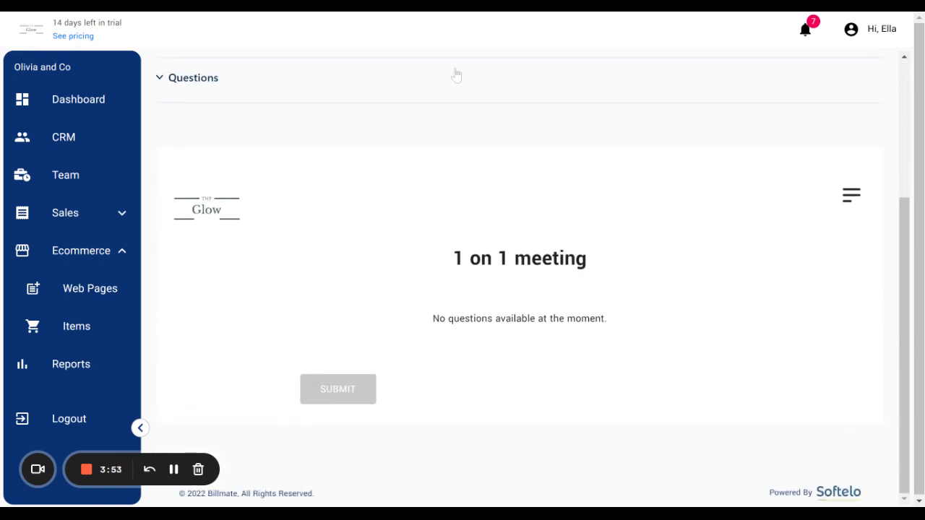
pyautogui.scroll(2, 456, 77)
pyautogui.scroll(-2, 475, 487)
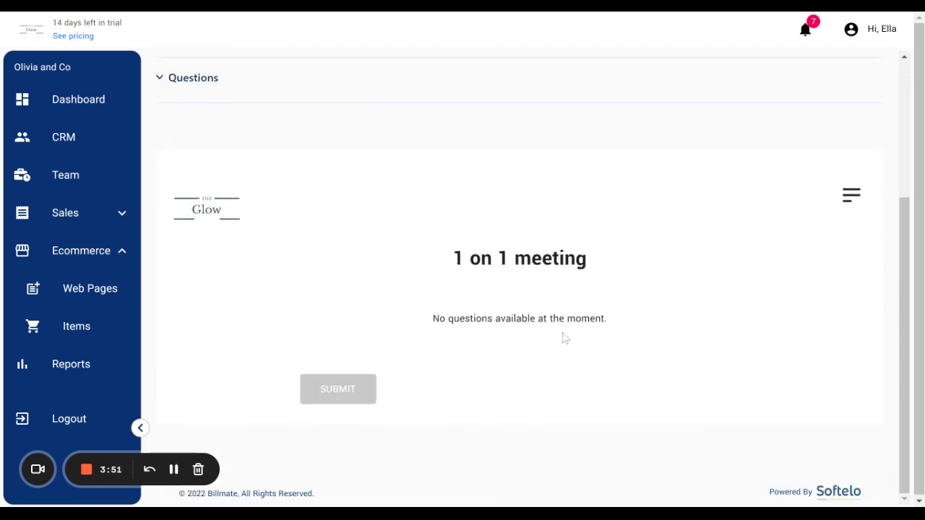
pyautogui.scroll(2, 636, 339)
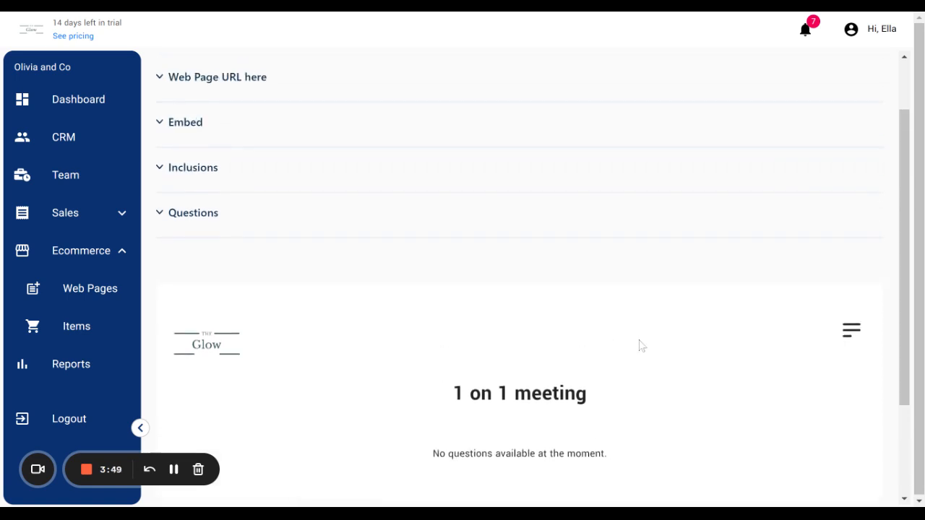
# - Add a required Create Contact Name question "What's your full name" to the form
pyautogui.click(205, 217)
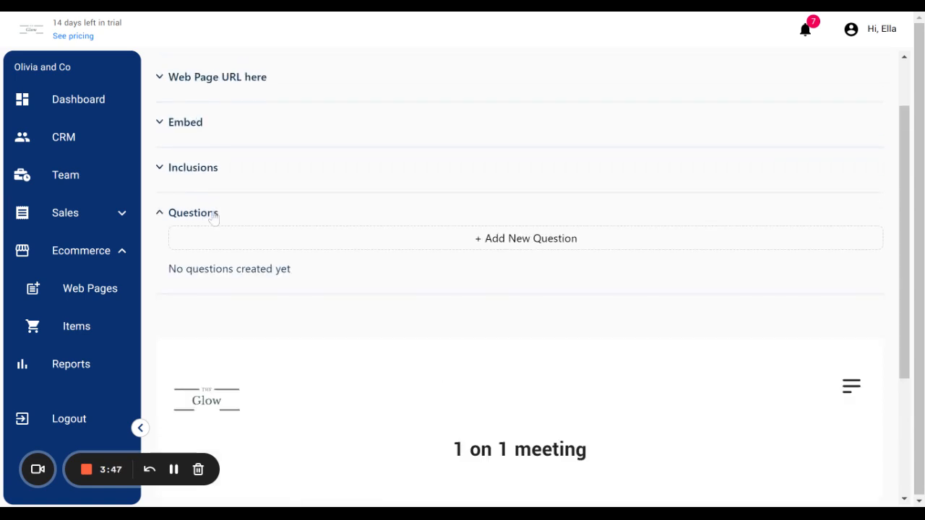
pyautogui.click(506, 239)
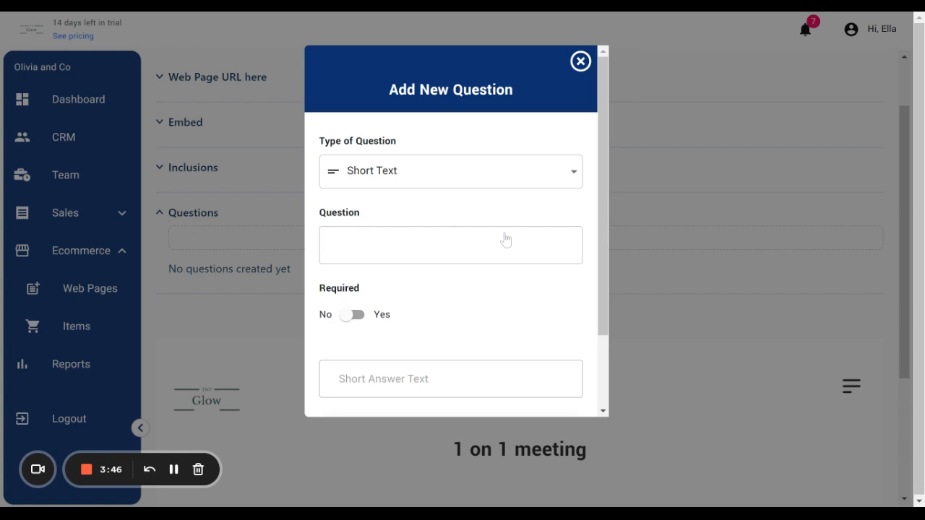
pyautogui.click(570, 174)
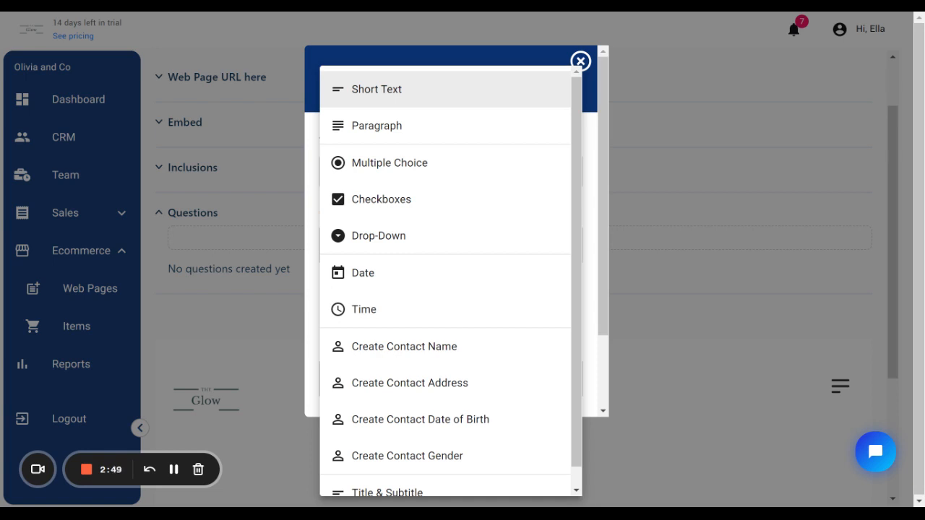
pyautogui.click(396, 348)
pyautogui.press('Tab')
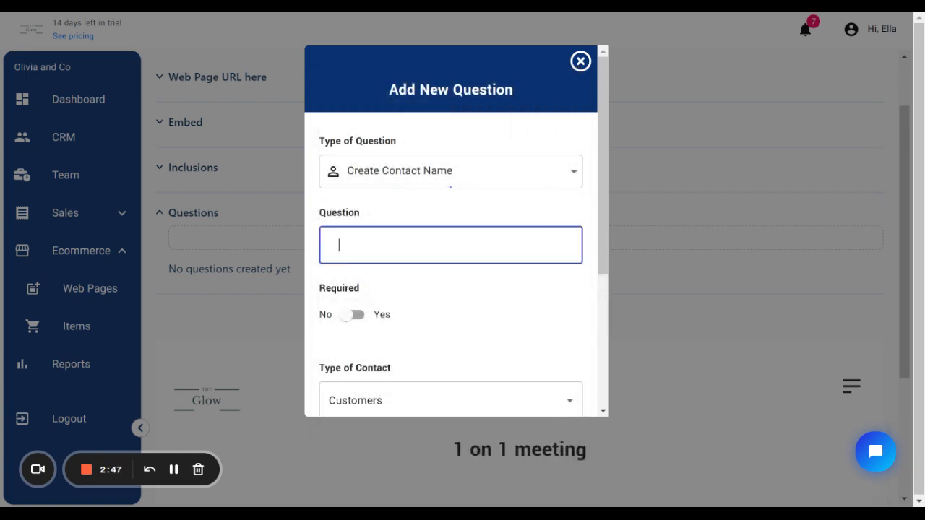
pyautogui.write("What's your ")
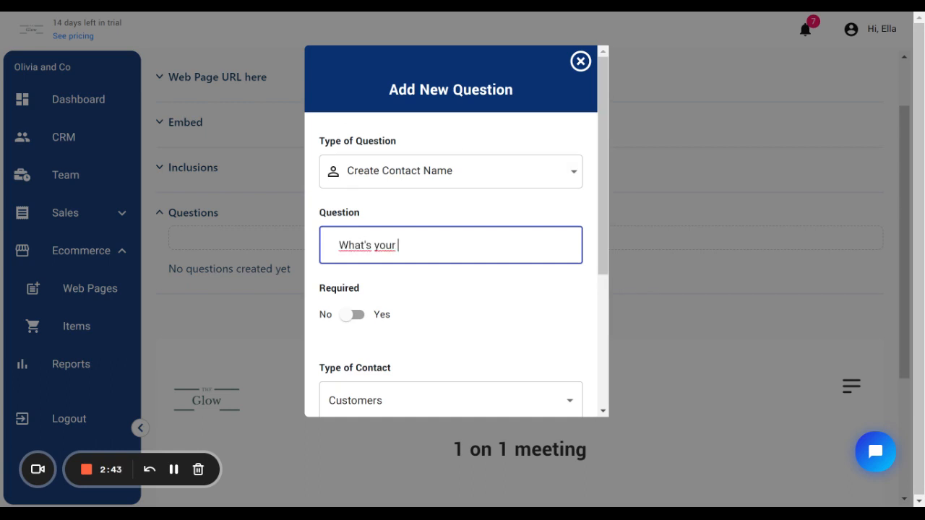
pyautogui.write('full name')
pyautogui.click(352, 315)
pyautogui.scroll(-3, 358, 318)
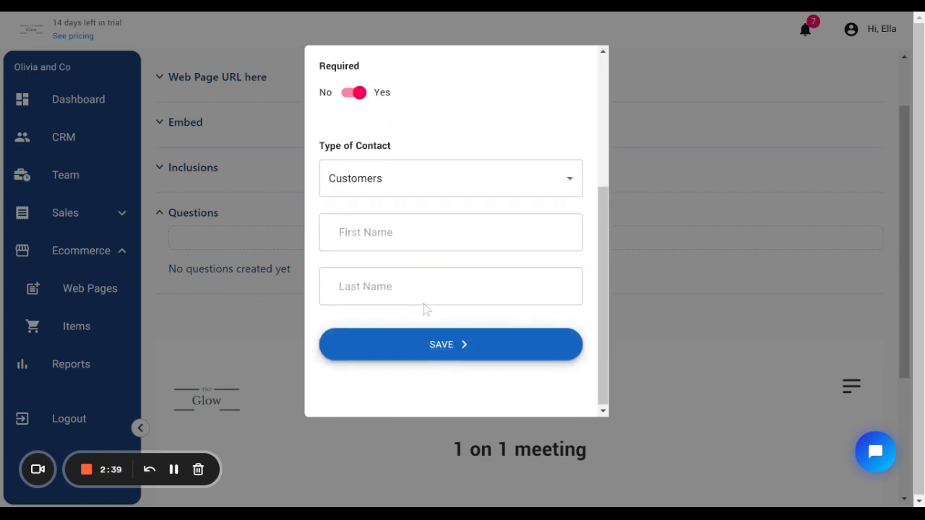
pyautogui.click(451, 346)
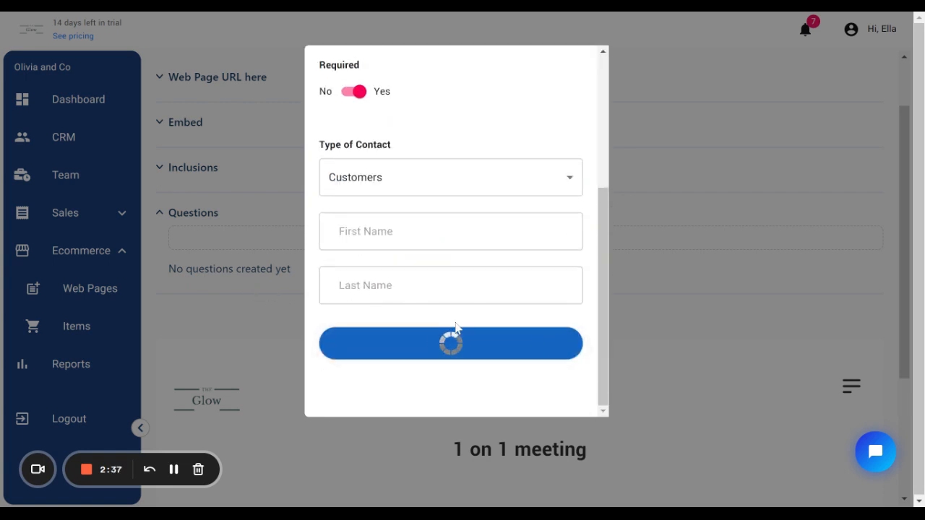
pyautogui.scroll(-5, 458, 316)
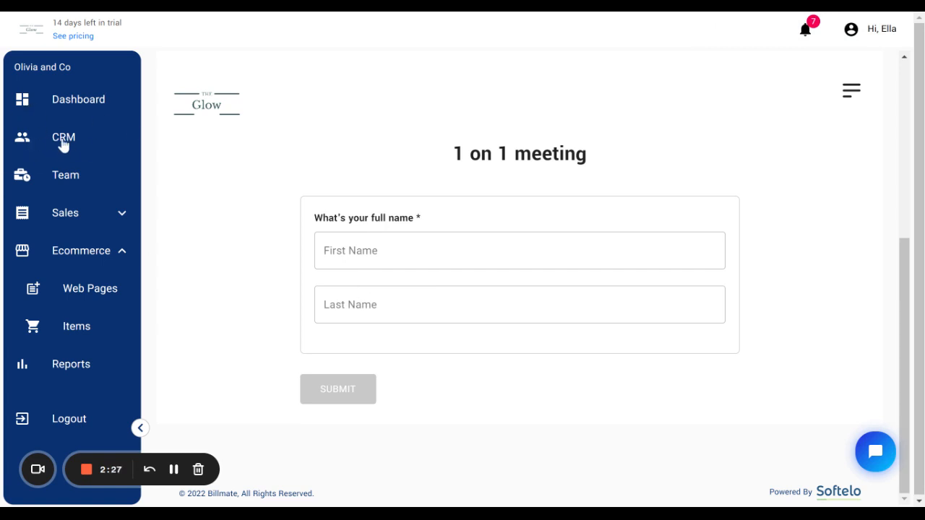
pyautogui.scroll(5, 494, 274)
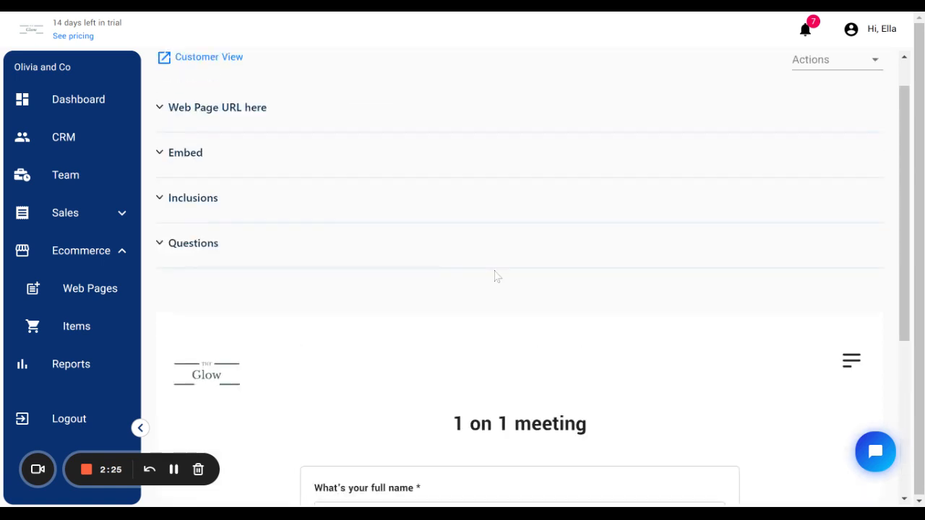
# - Add a required Short Text question "What do you like about Billmate?" to the form
pyautogui.click(190, 247)
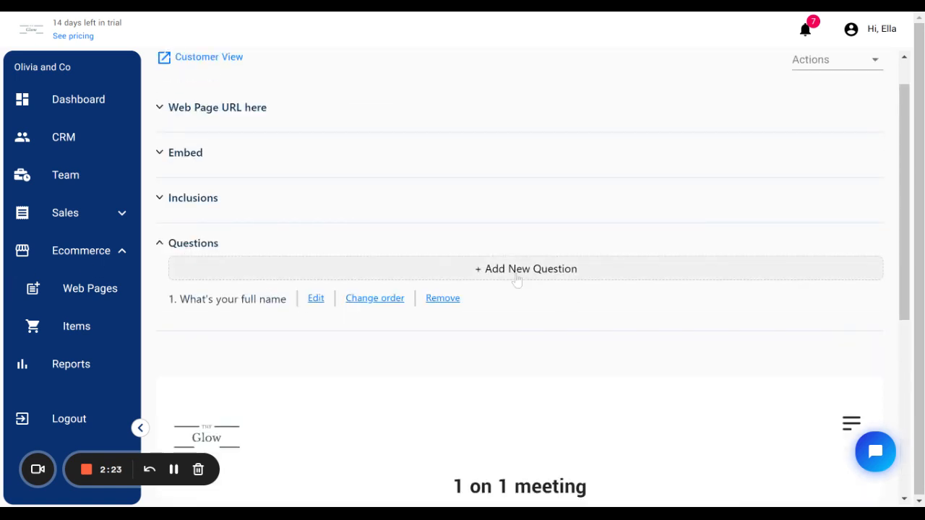
pyautogui.click(517, 271)
pyautogui.click(574, 180)
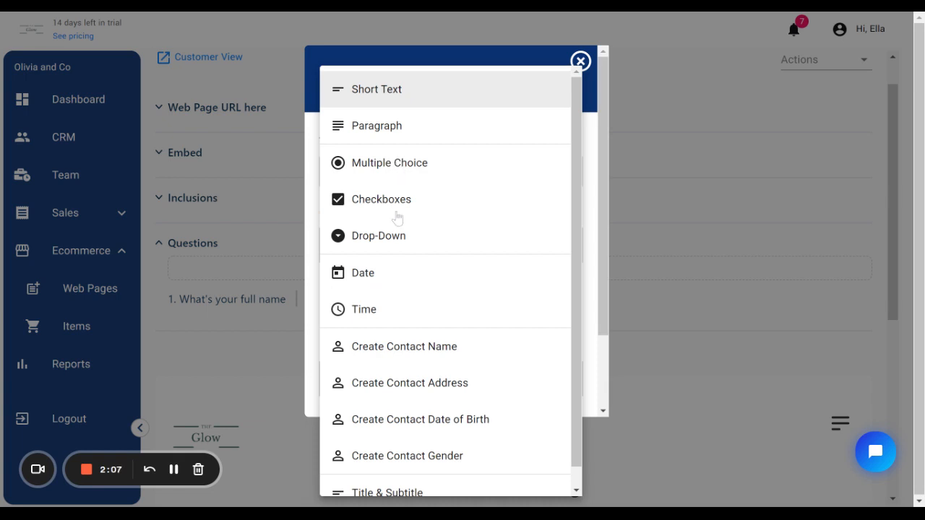
pyautogui.click(378, 89)
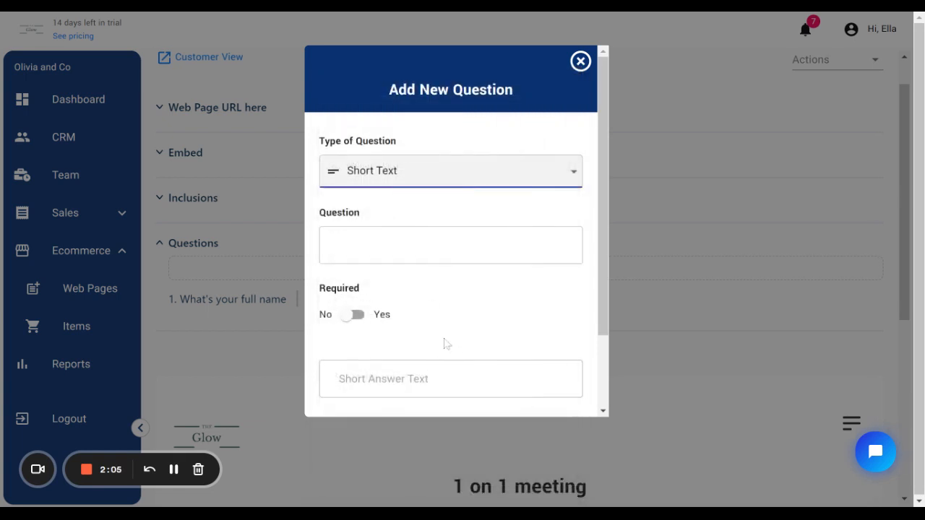
pyautogui.click(451, 245)
pyautogui.write('Wha')
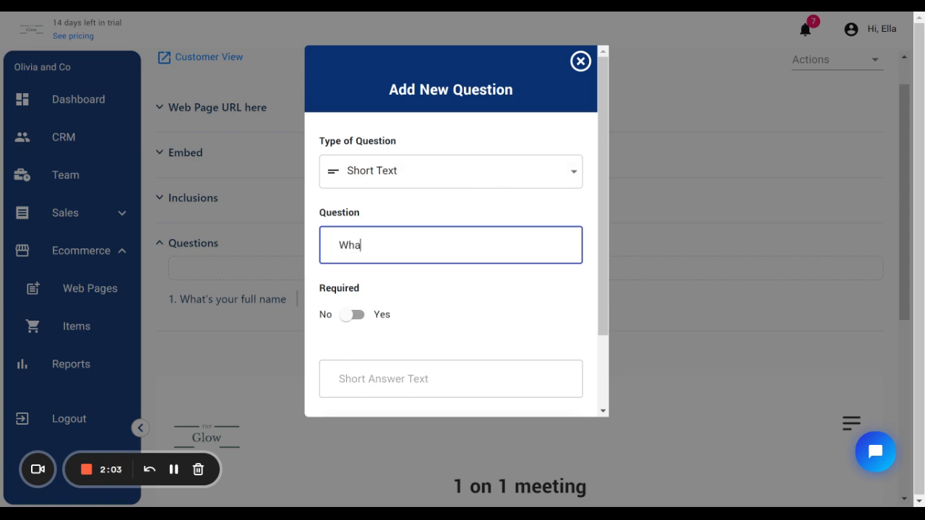
pyautogui.write('t do you like about Billmate')
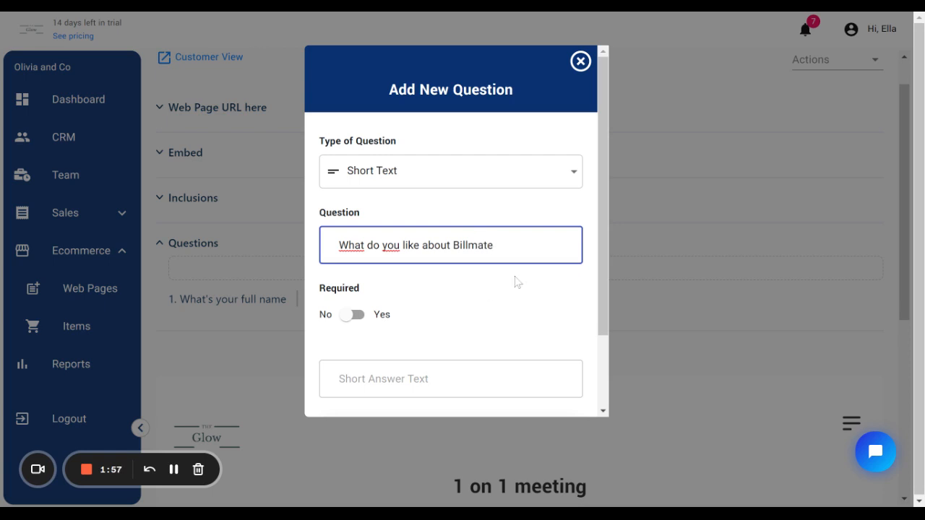
pyautogui.write('?')
pyautogui.click(351, 315)
pyautogui.scroll(-2, 516, 330)
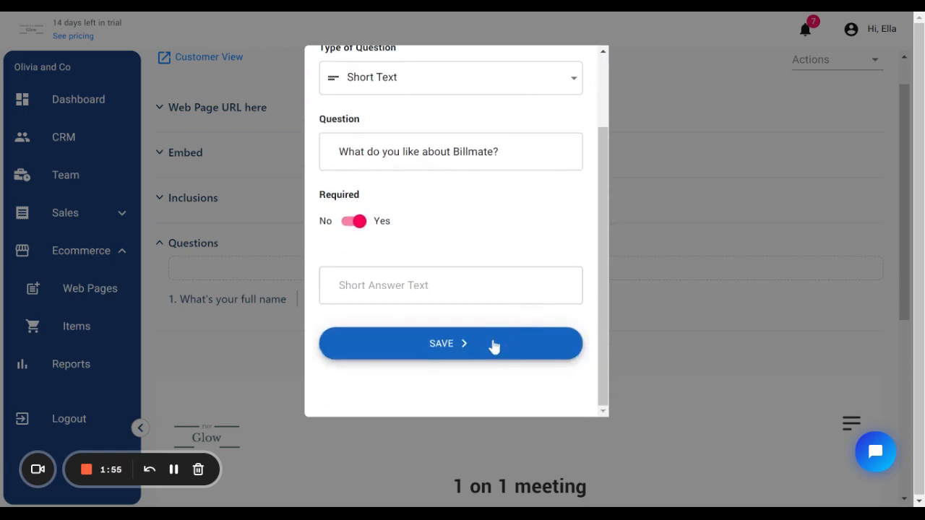
pyautogui.click(469, 340)
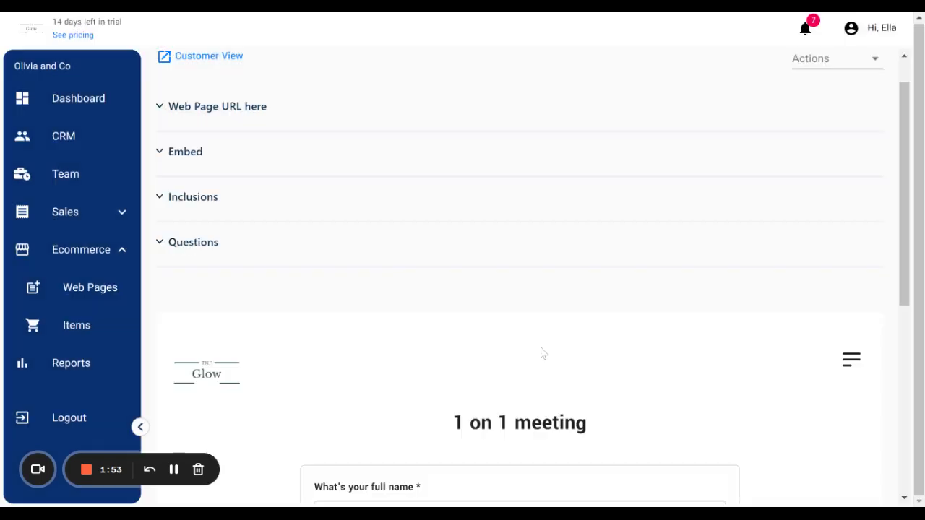
# - Open the first customer's record in the CRM and review its details and submitted form
pyautogui.scroll(-4, 541, 353)
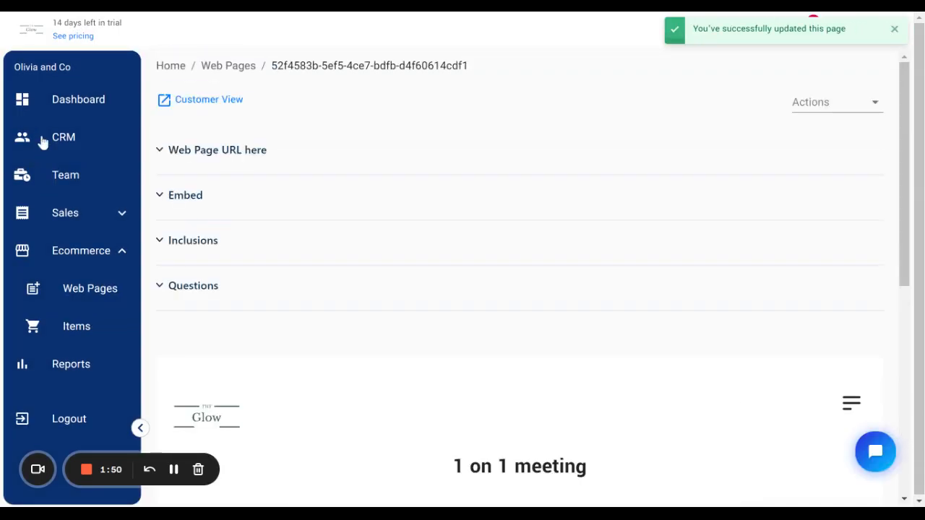
pyautogui.click(88, 151)
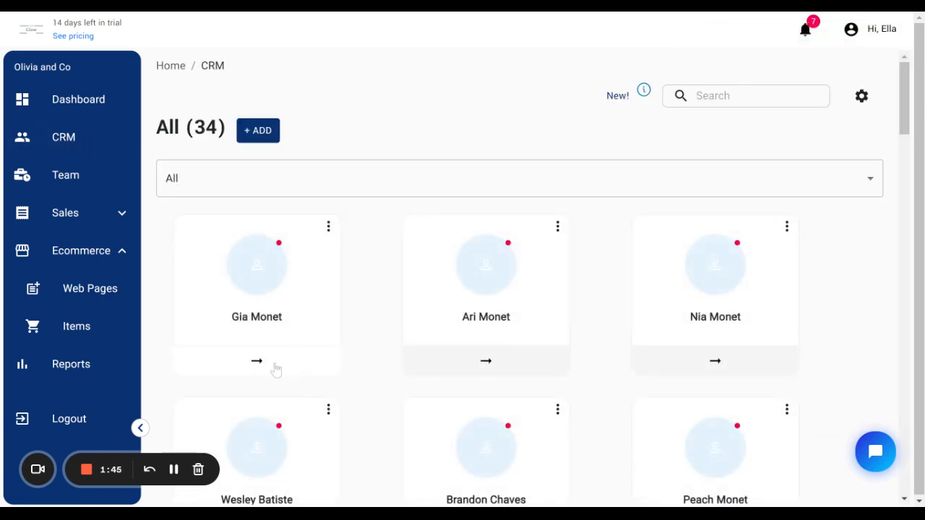
pyautogui.click(276, 369)
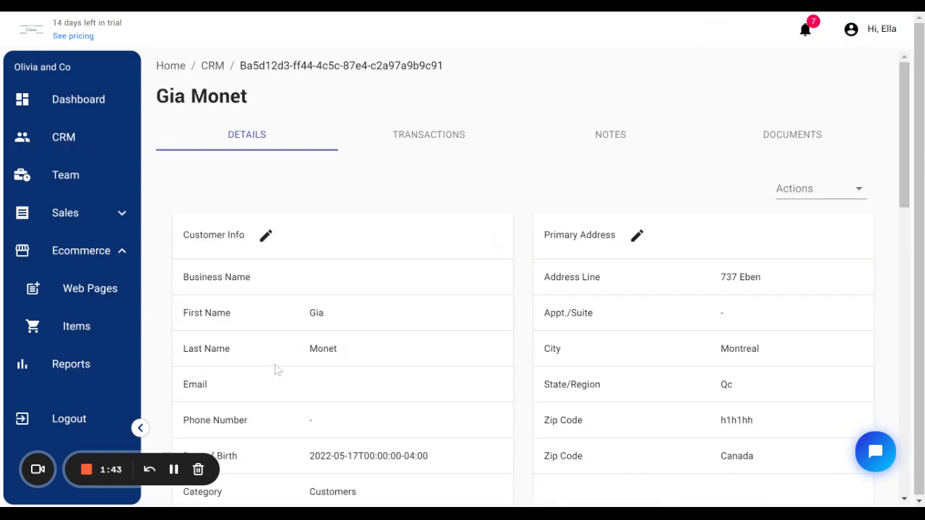
pyautogui.scroll(-5, 282, 367)
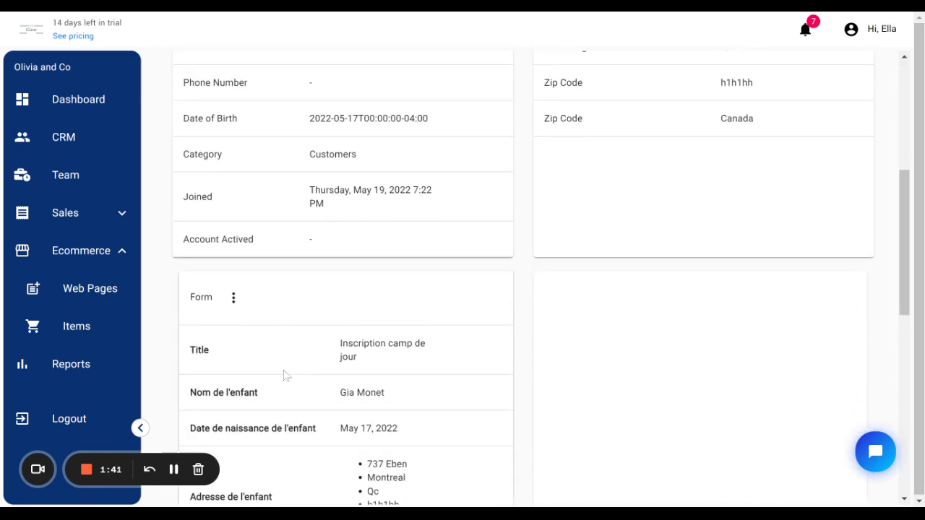
pyautogui.scroll(-1, 326, 390)
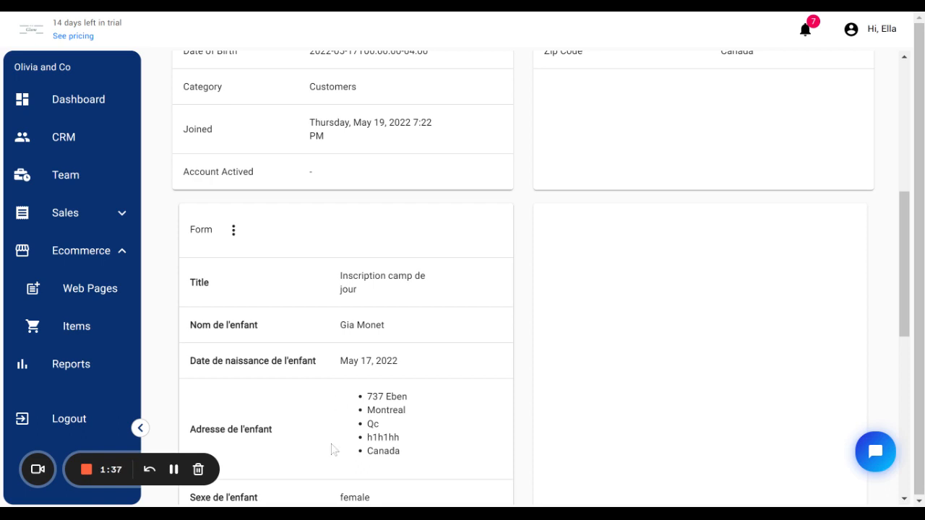
# - Examine how the submitted form's answers correspond to the customer's name and address details in the record
pyautogui.scroll(4, 335, 439)
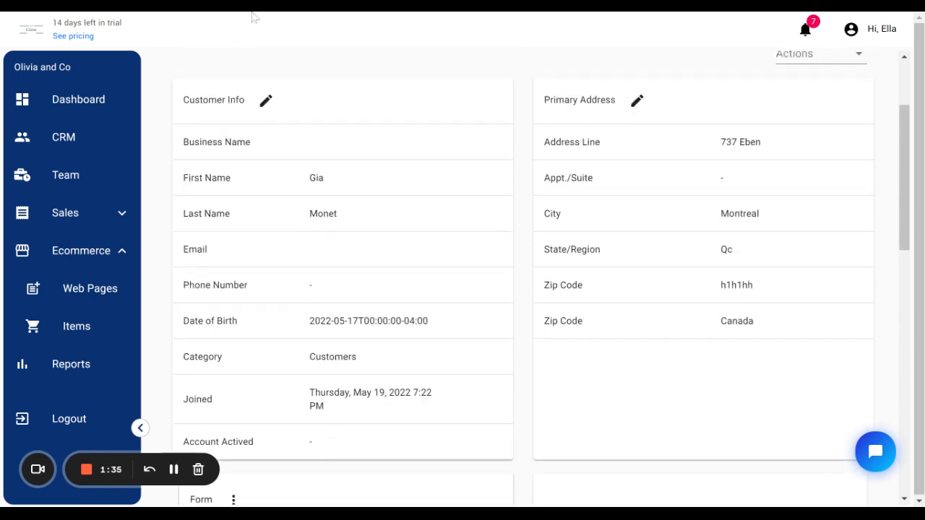
pyautogui.moveTo(311, 178); pyautogui.dragTo(335, 180)
pyautogui.moveTo(311, 214); pyautogui.dragTo(361, 224)
pyautogui.scroll(-6, 388, 268)
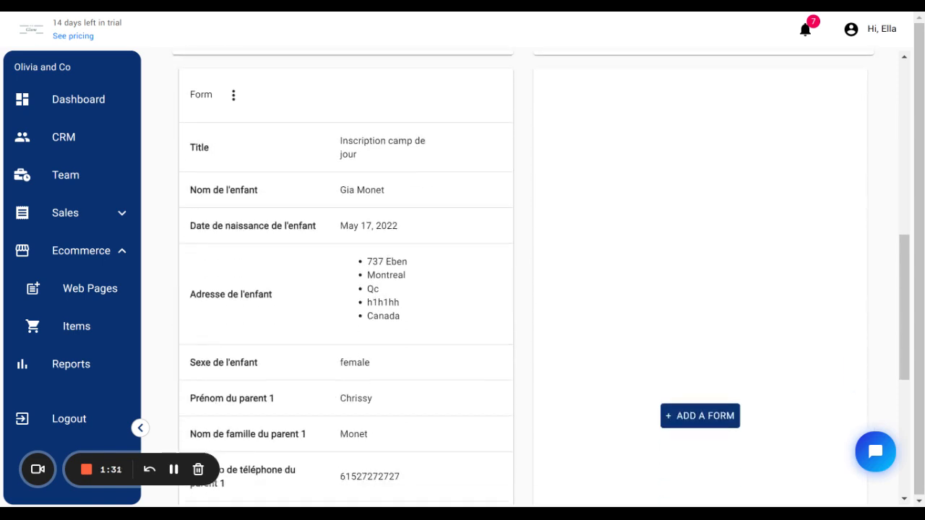
pyautogui.scroll(-2, 404, 337)
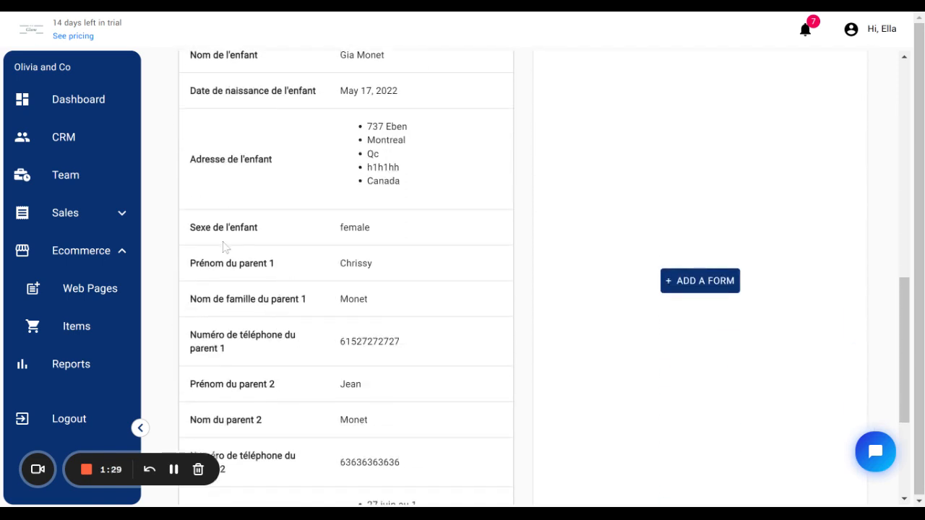
pyautogui.moveTo(213, 263); pyautogui.dragTo(379, 270)
pyautogui.moveTo(226, 383); pyautogui.dragTo(290, 394)
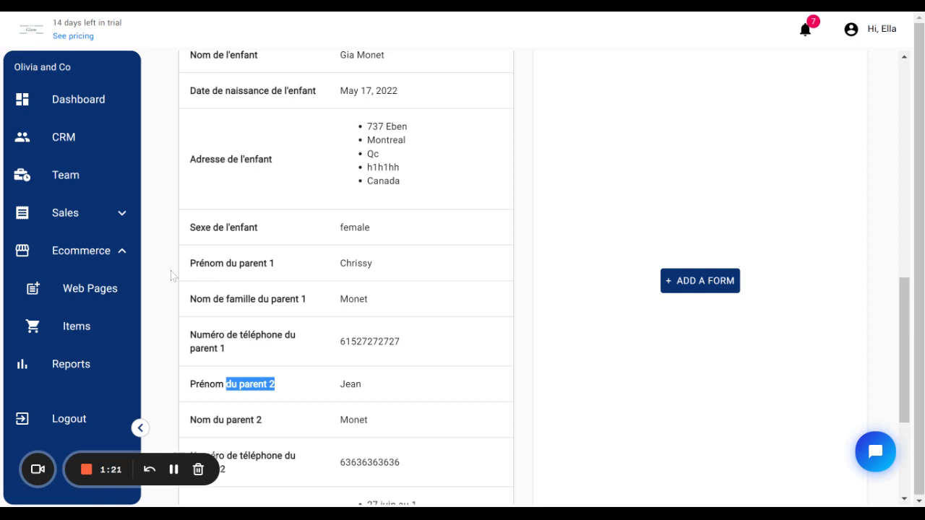
pyautogui.scroll(3, 171, 275)
pyautogui.scroll(-2, 173, 275)
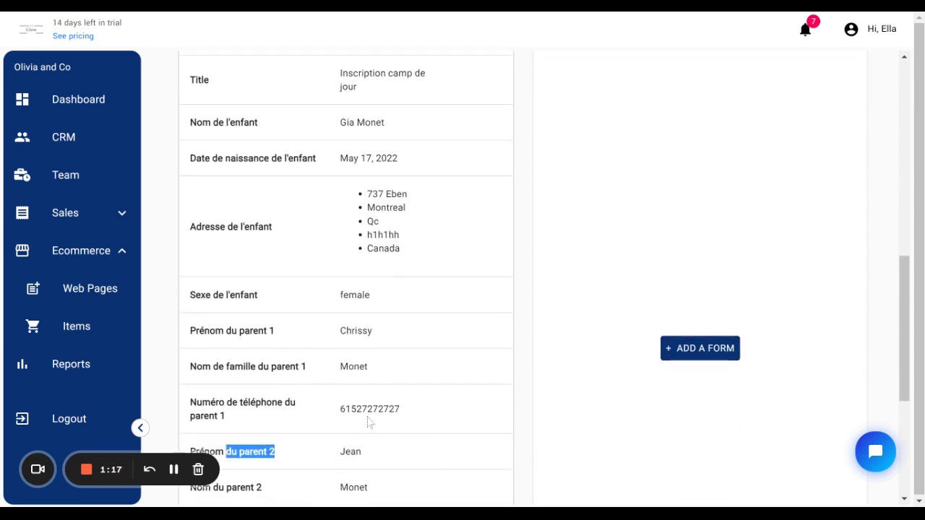
pyautogui.scroll(1, 386, 394)
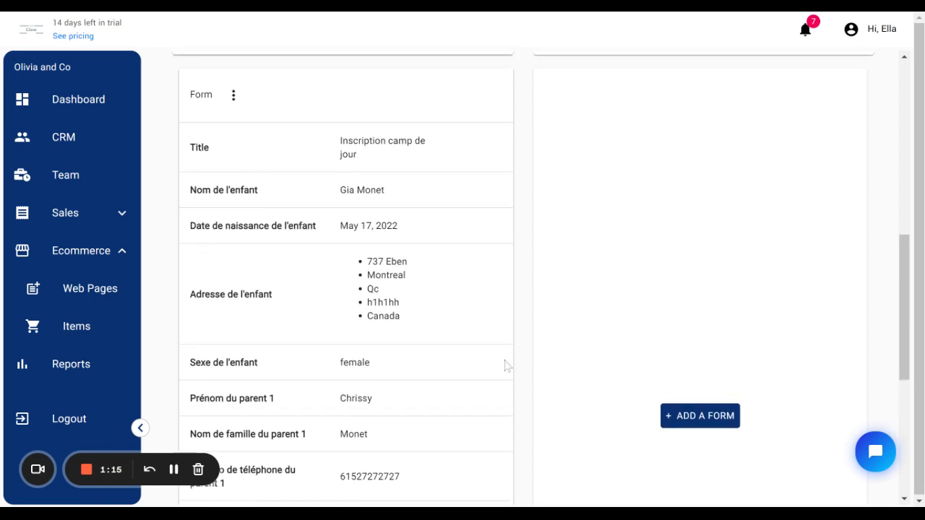
pyautogui.scroll(5, 340, 398)
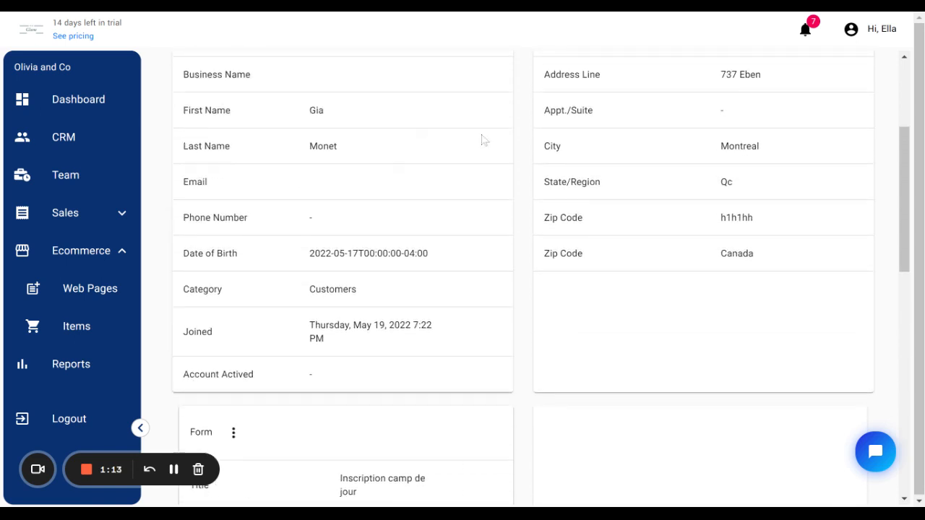
pyautogui.scroll(3, 483, 139)
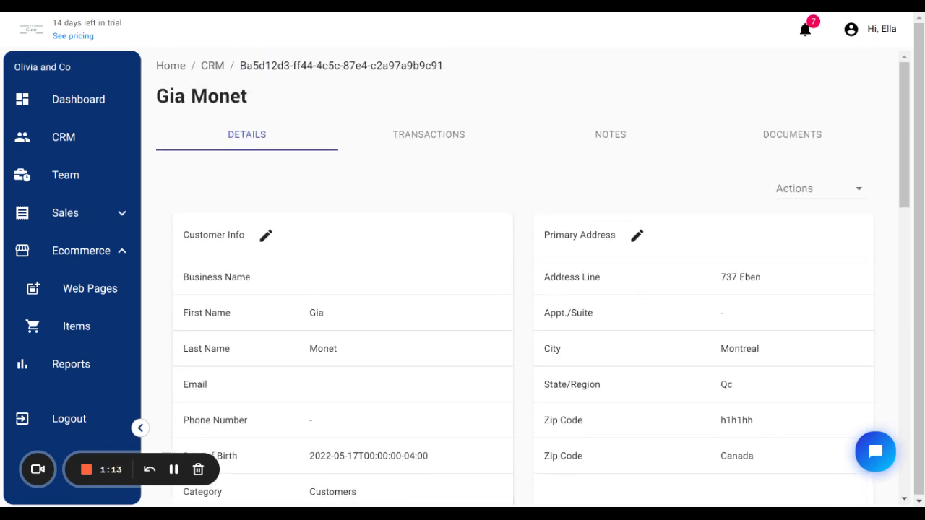
# - Open the "1 on 1 meeting" page from the forms list of Web Pages
pyautogui.click(70, 298)
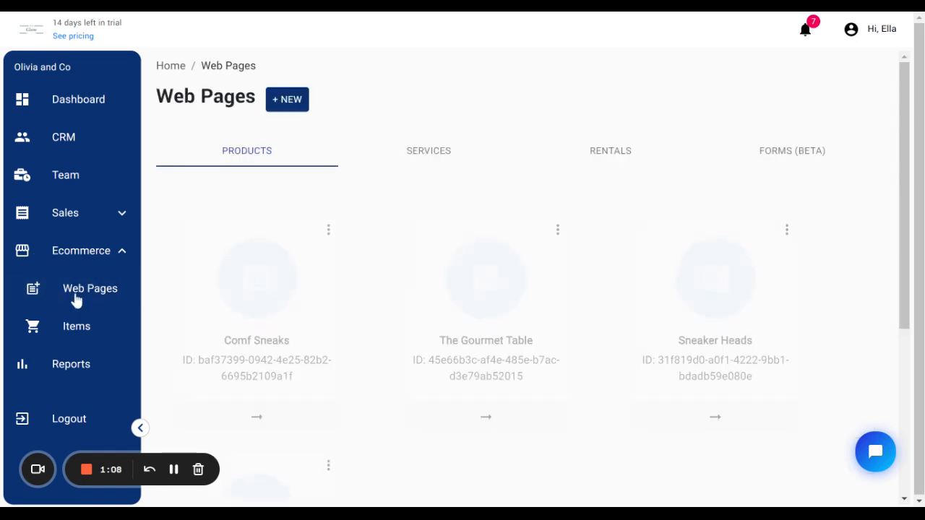
pyautogui.click(800, 158)
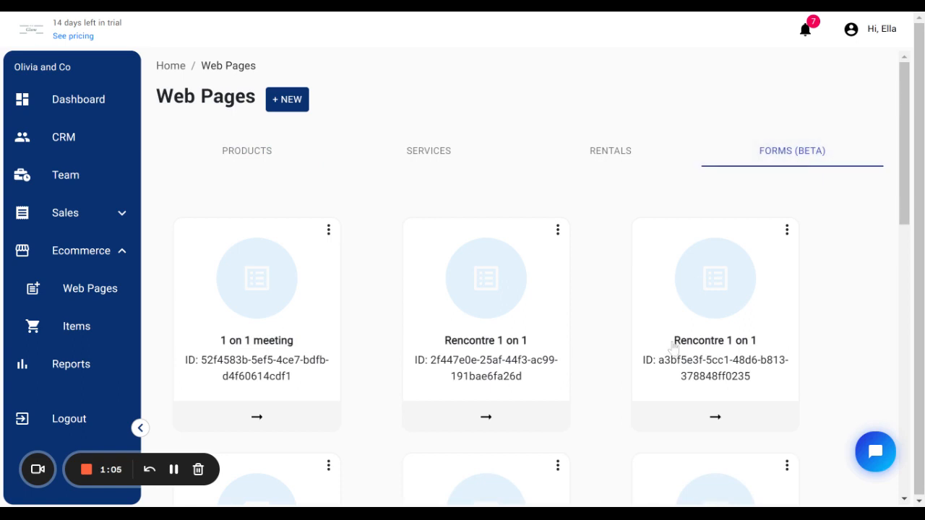
pyautogui.click(284, 339)
# - Expand and review the Inclusions options of the form page, then collapse them
pyautogui.click(182, 246)
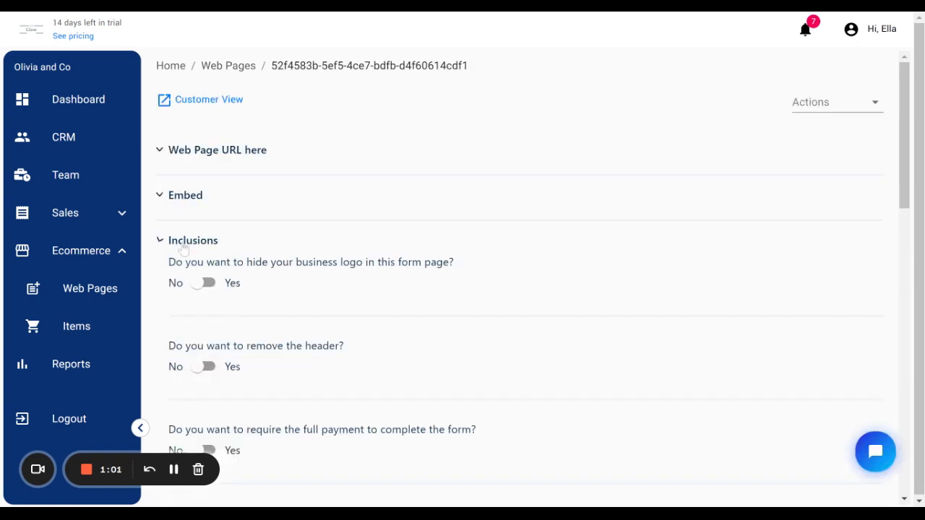
pyautogui.scroll(-1, 303, 224)
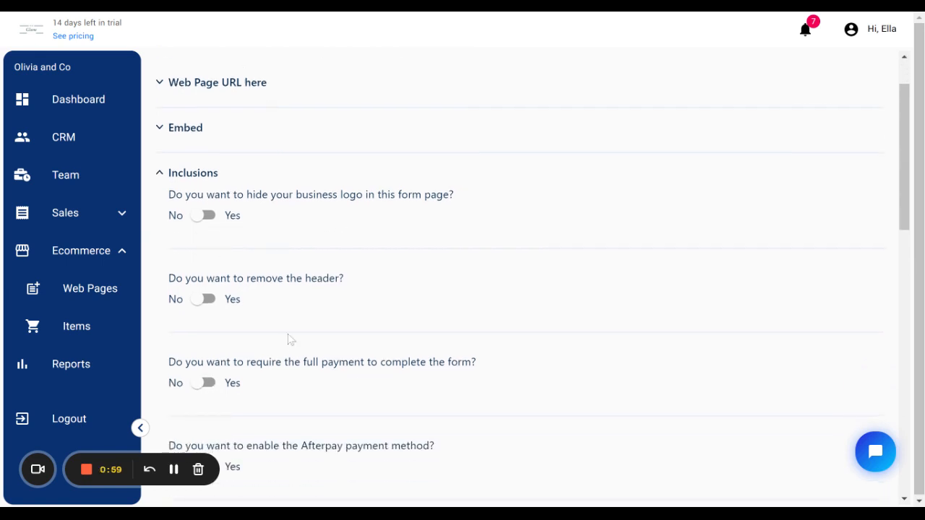
pyautogui.scroll(-1, 304, 334)
pyautogui.scroll(-1, 547, 390)
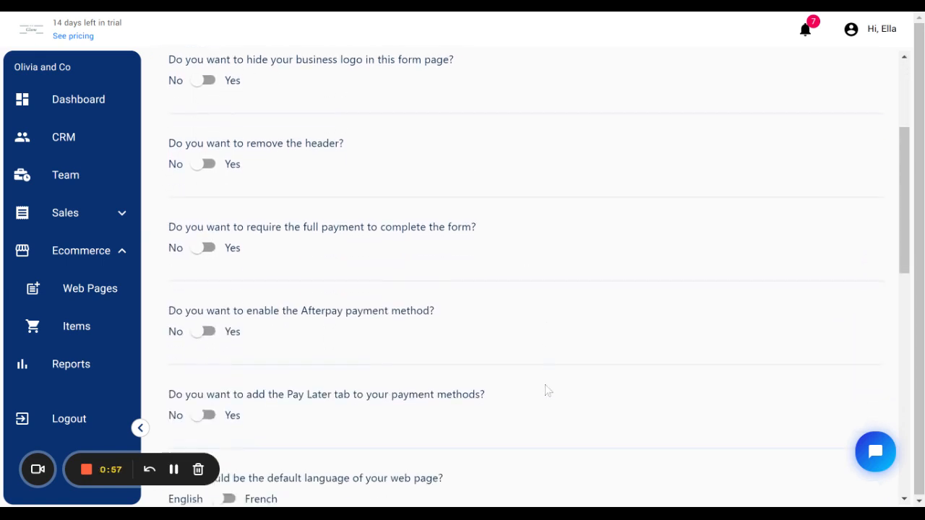
pyautogui.scroll(-3, 435, 410)
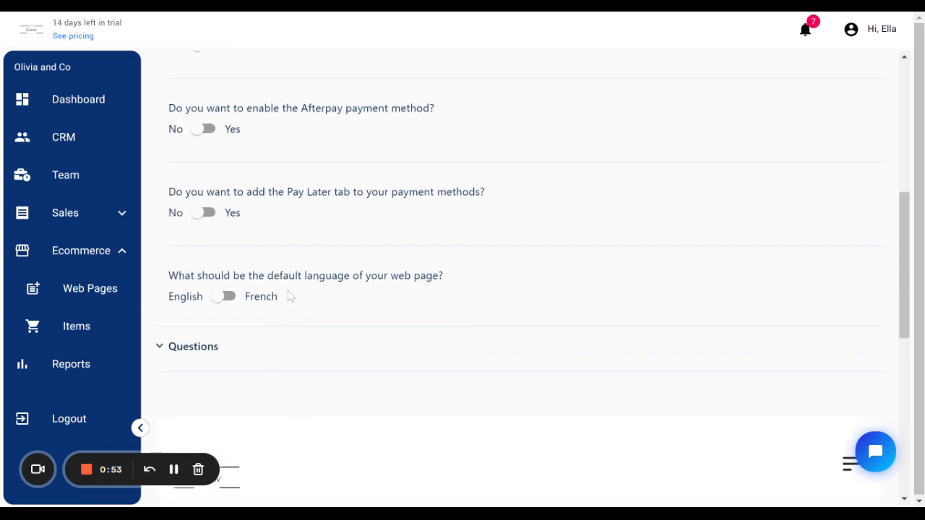
pyautogui.scroll(1, 278, 319)
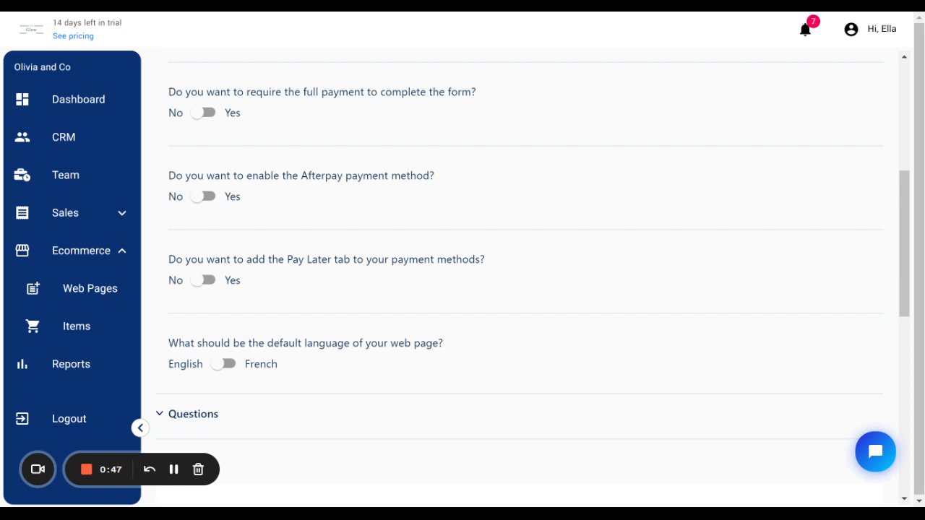
pyautogui.scroll(1, 208, 216)
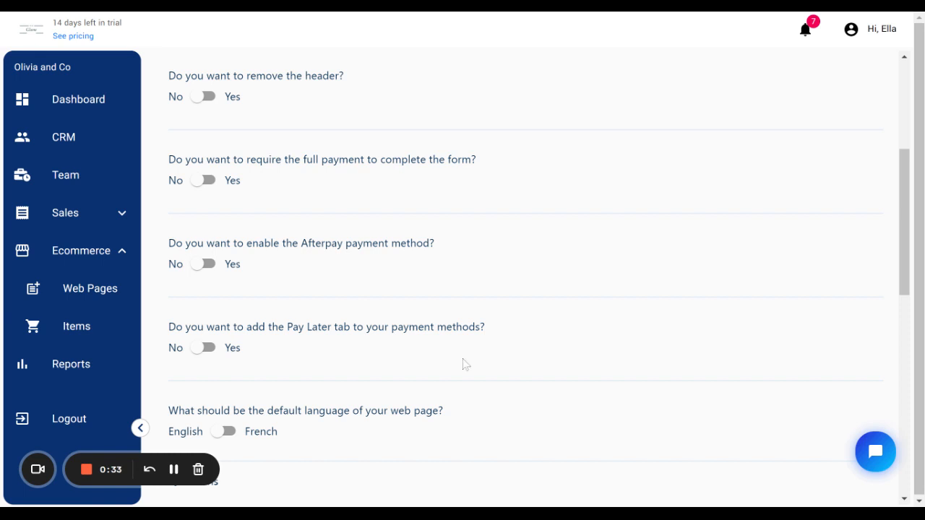
pyautogui.scroll(1, 335, 365)
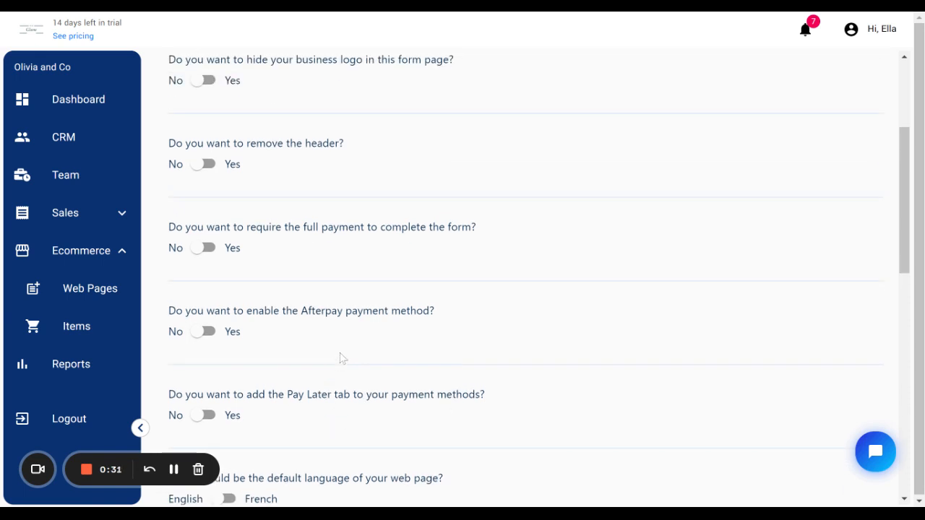
pyautogui.scroll(1, 341, 357)
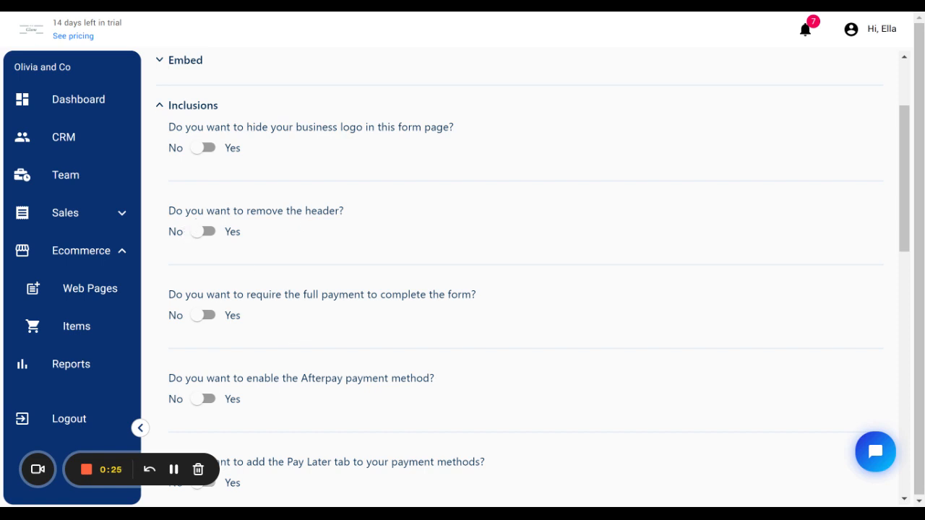
pyautogui.scroll(1, 444, 284)
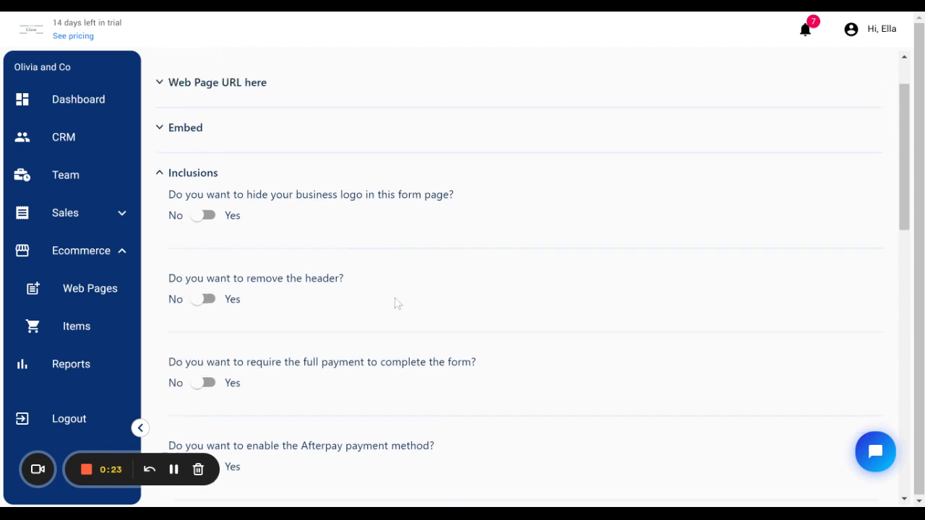
pyautogui.click(193, 174)
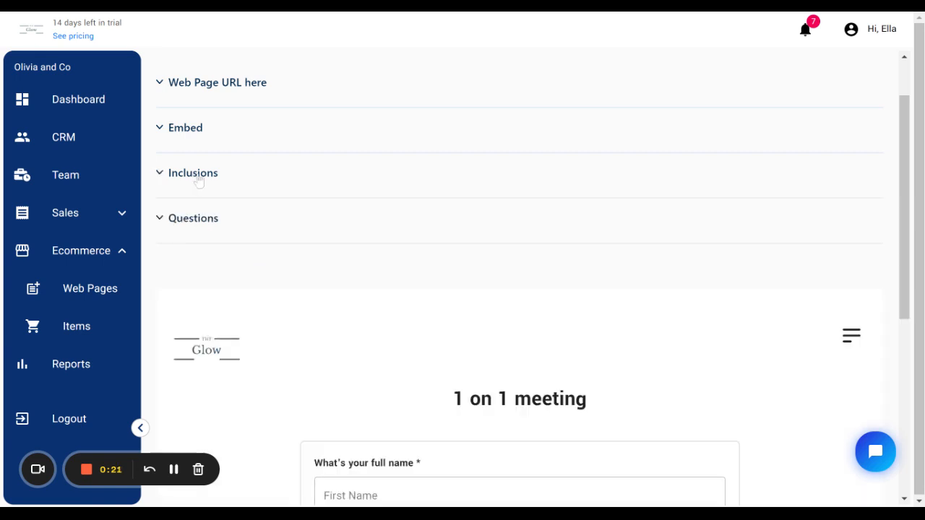
# - Review the form page's web URL and embed code sections and the form preview below them
pyautogui.click(212, 83)
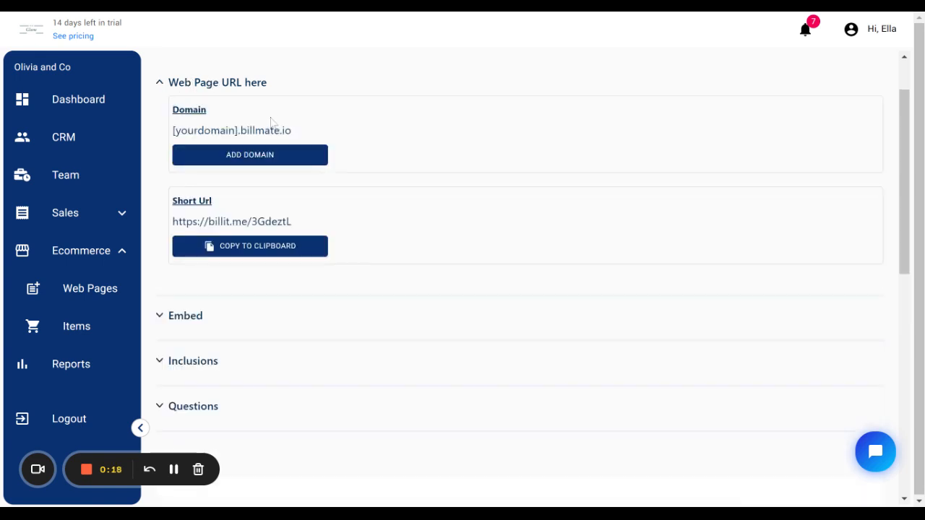
pyautogui.click(214, 81)
pyautogui.click(195, 136)
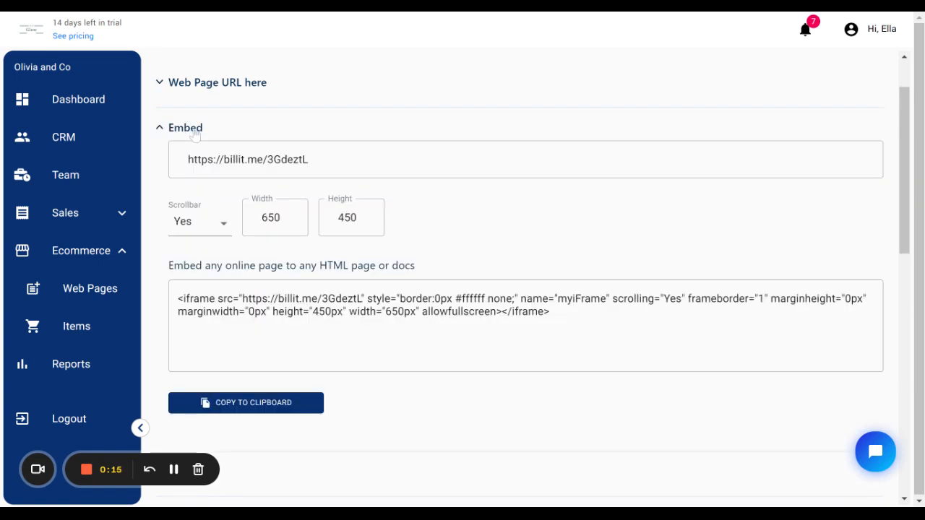
pyautogui.click(195, 135)
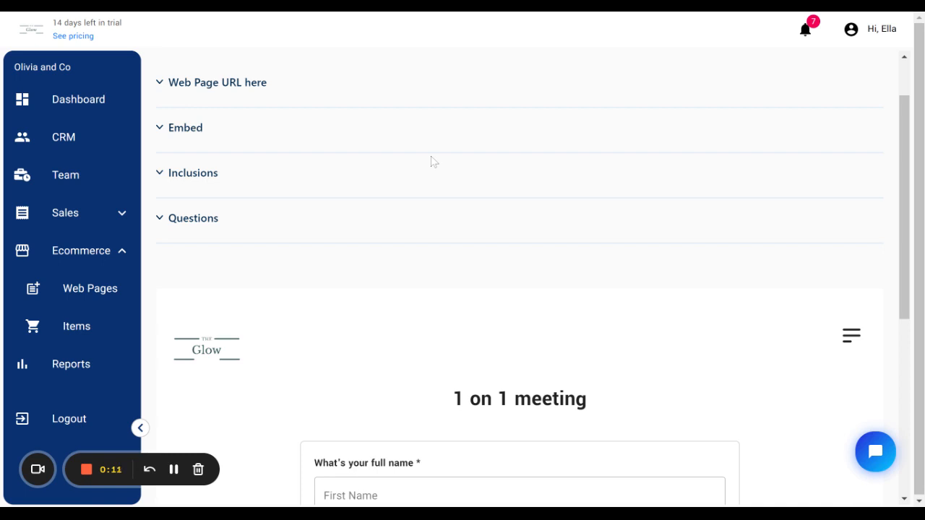
pyautogui.click(232, 84)
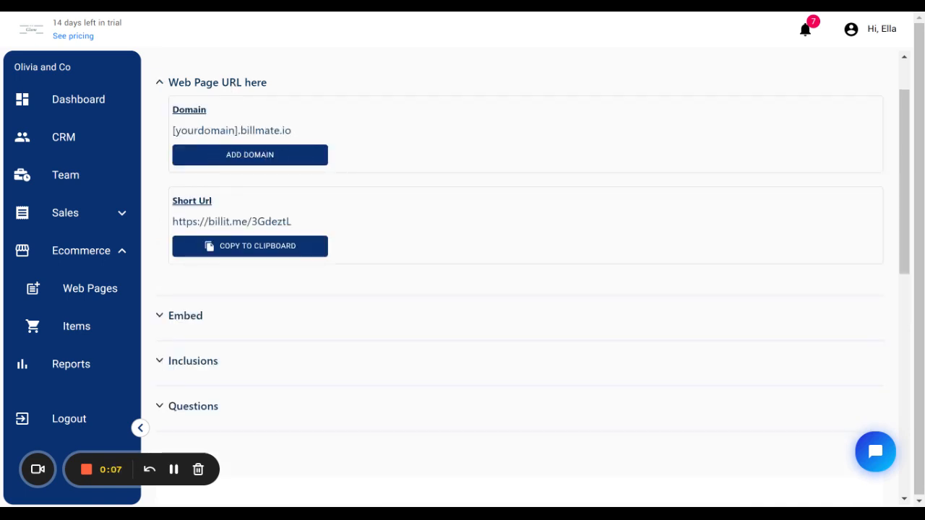
pyautogui.scroll(-5, 572, 305)
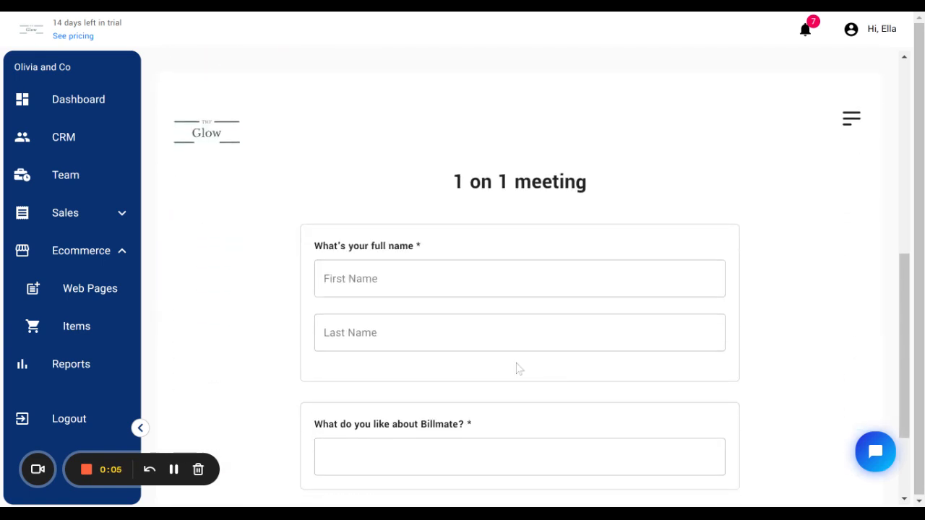
pyautogui.scroll(-1, 677, 361)
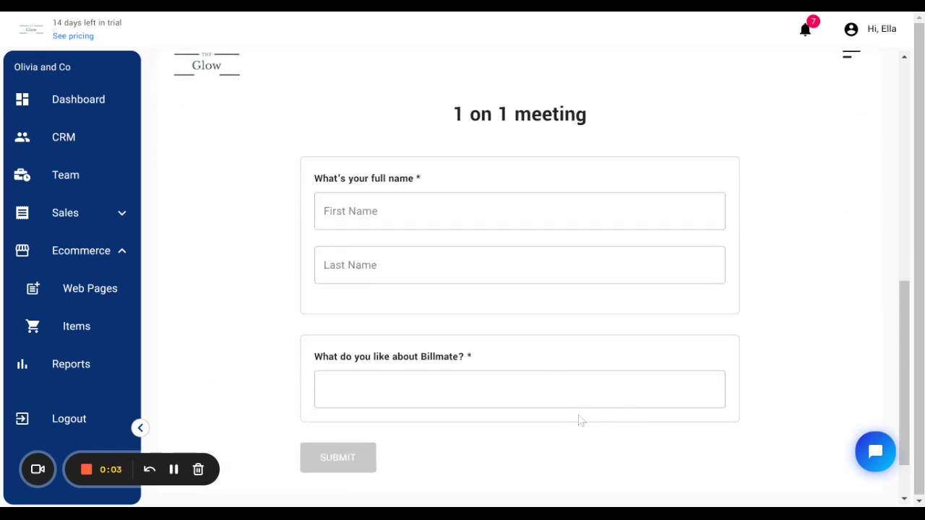